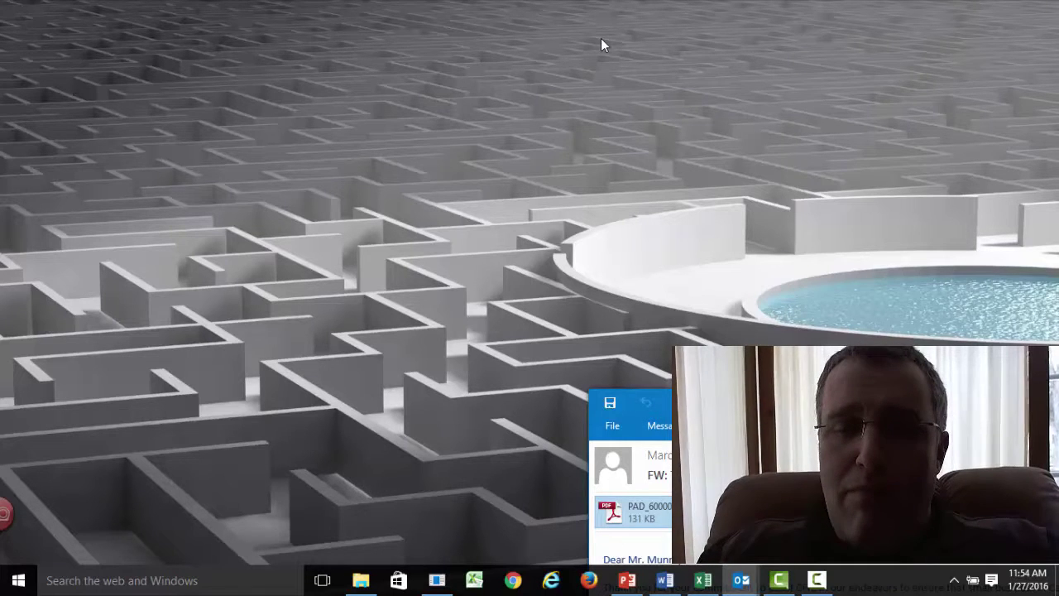
Step: Open the emailed Pre-Authorized Debit/Credit Card Form PDF in Edge and fit the page to width
{"action": "double_click", "coordinate": [645, 516]}
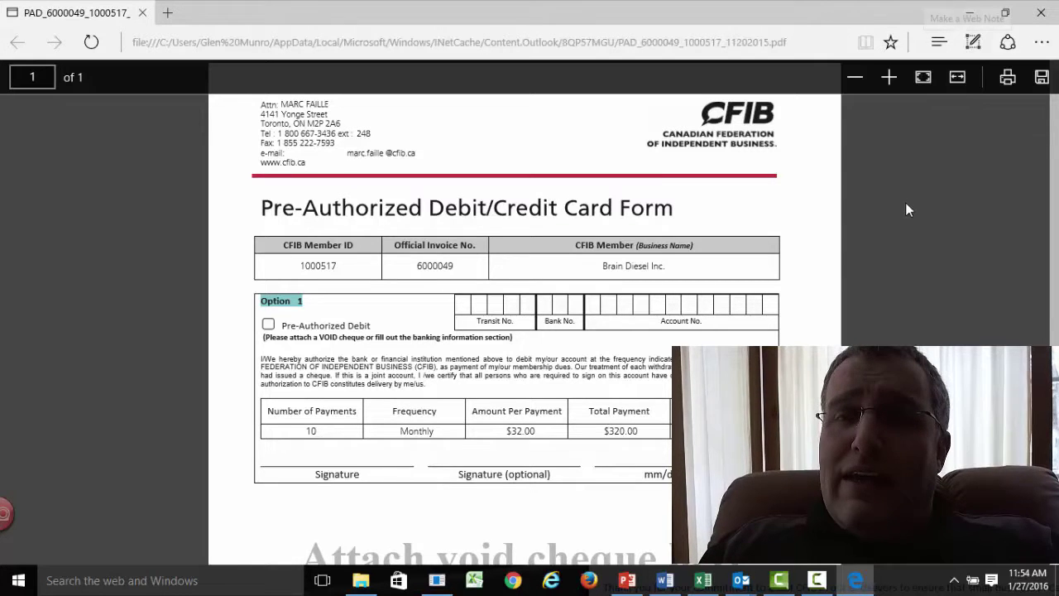
{"action": "left_click", "coordinate": [924, 79]}
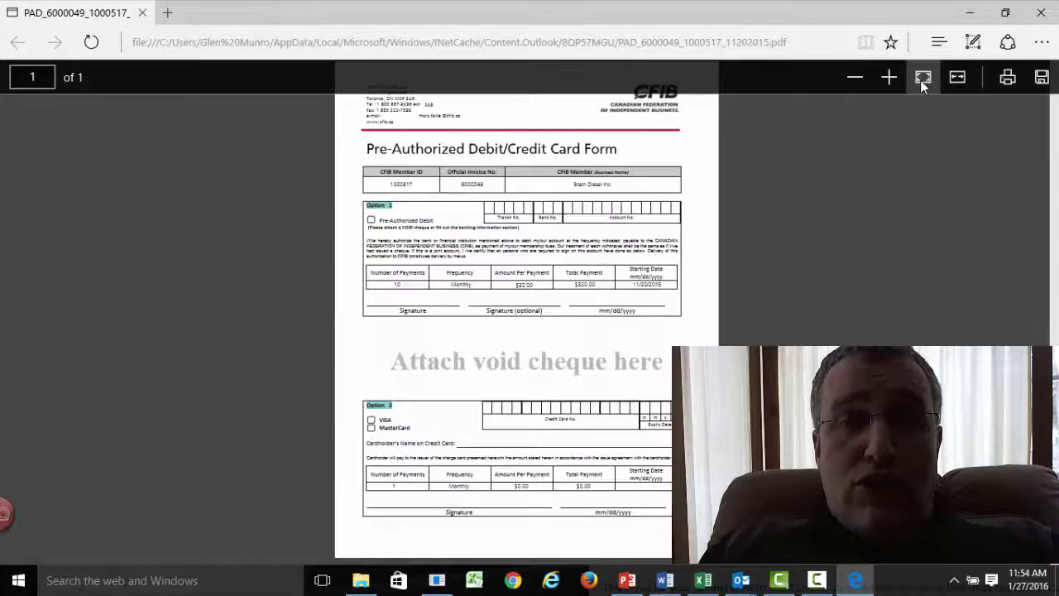
{"action": "left_click", "coordinate": [958, 79]}
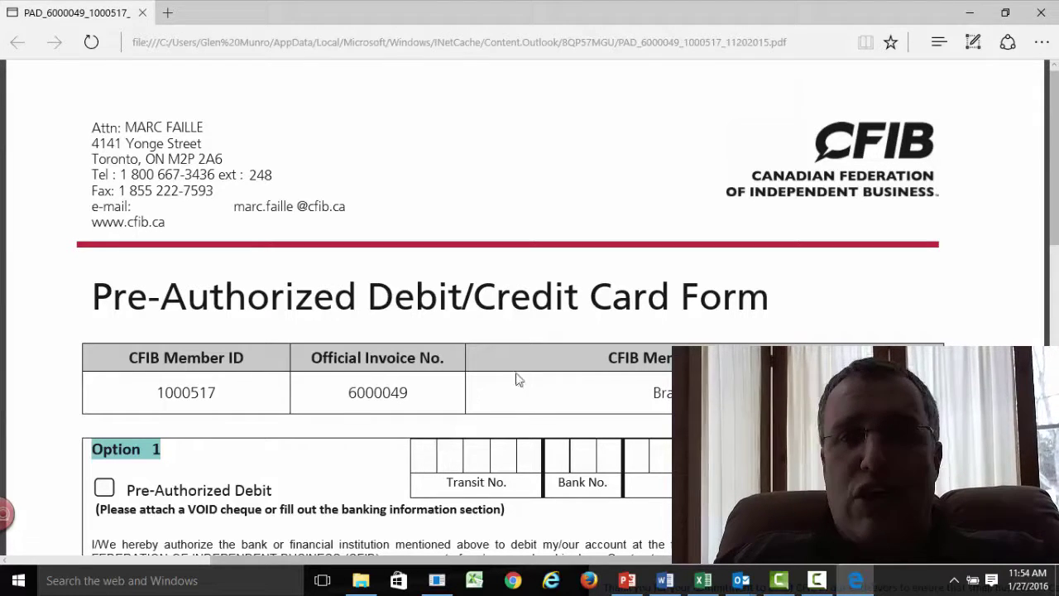
Step: Close Edge and navigate to Settings > System > Default apps
{"action": "left_click", "coordinate": [1042, 14]}
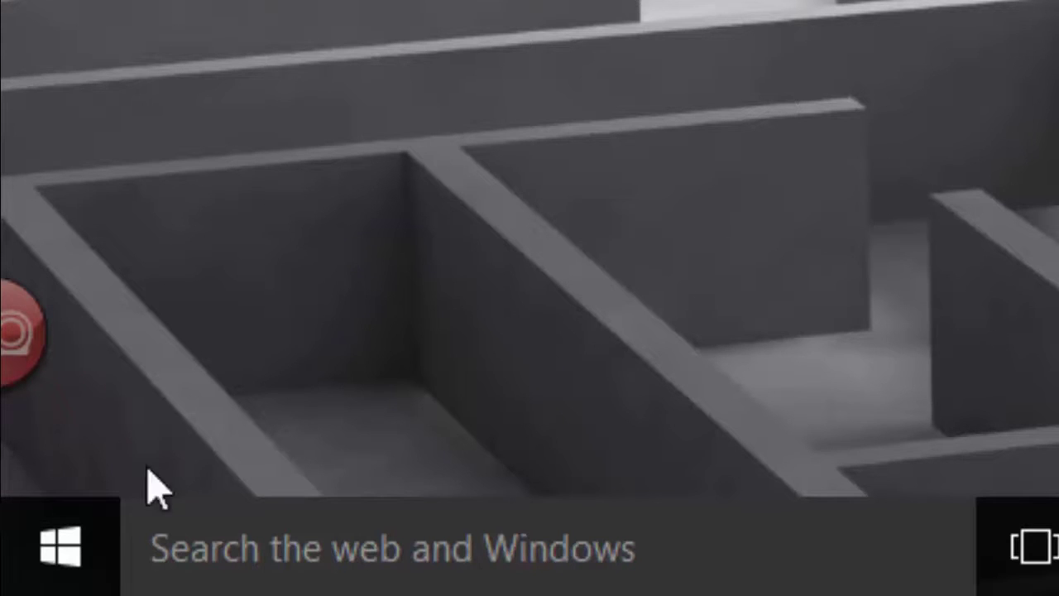
{"action": "left_click", "coordinate": [79, 550]}
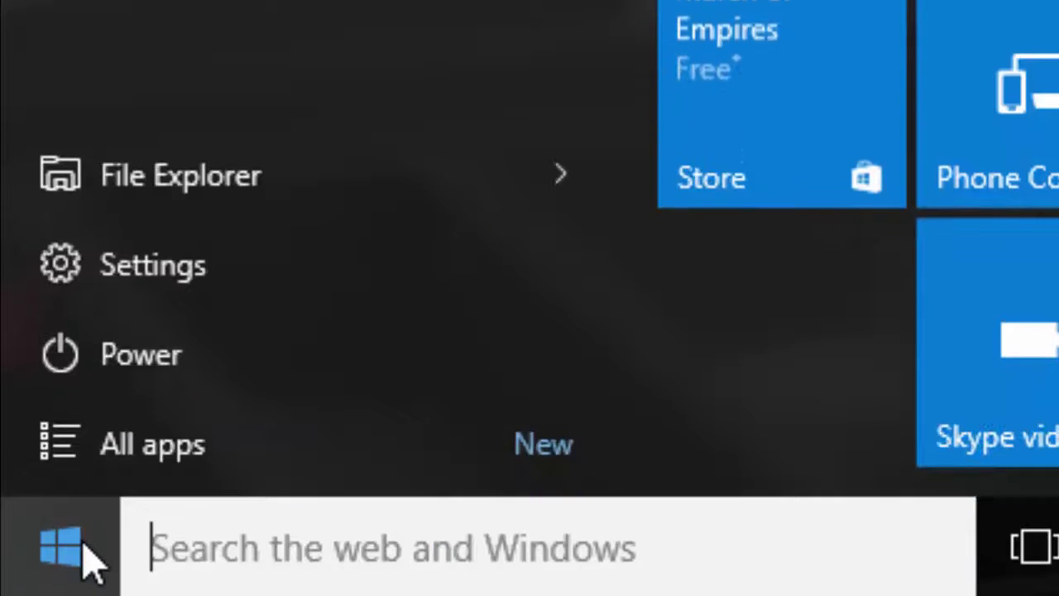
{"action": "left_click", "coordinate": [149, 277]}
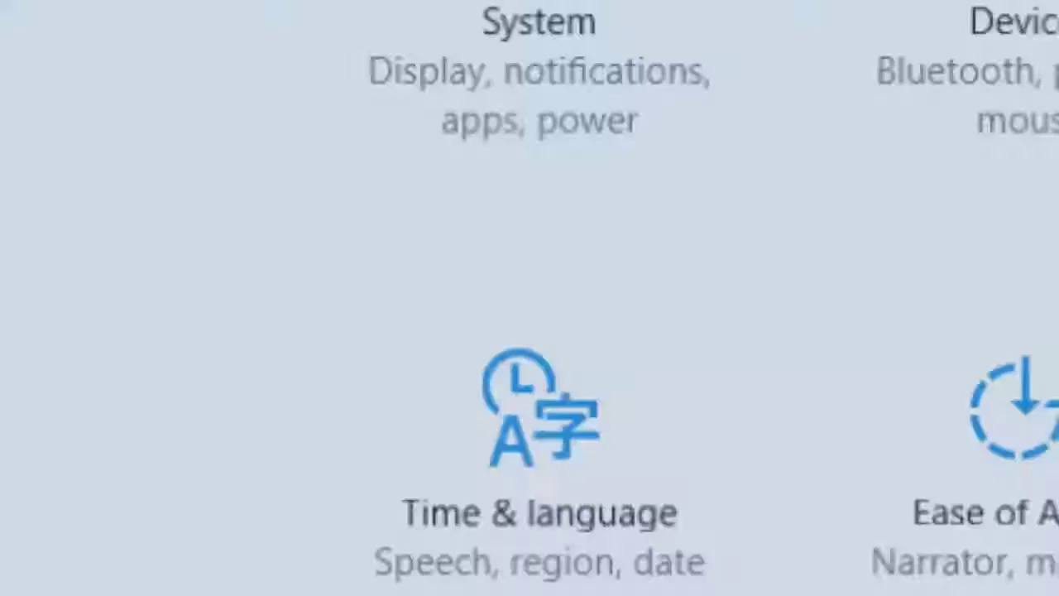
{"action": "left_click", "coordinate": [418, 265]}
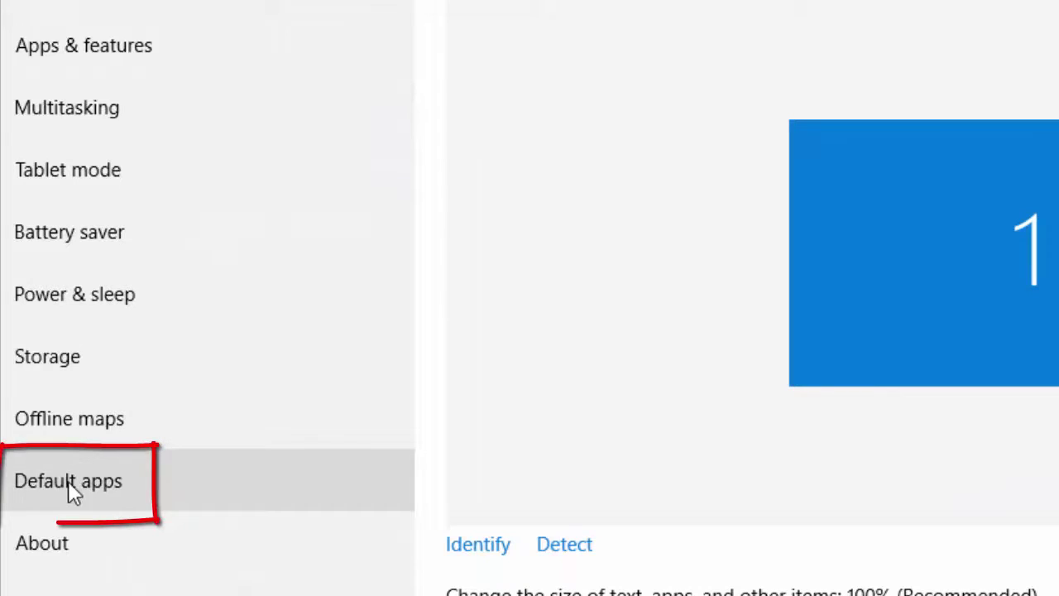
{"action": "left_click", "coordinate": [69, 487]}
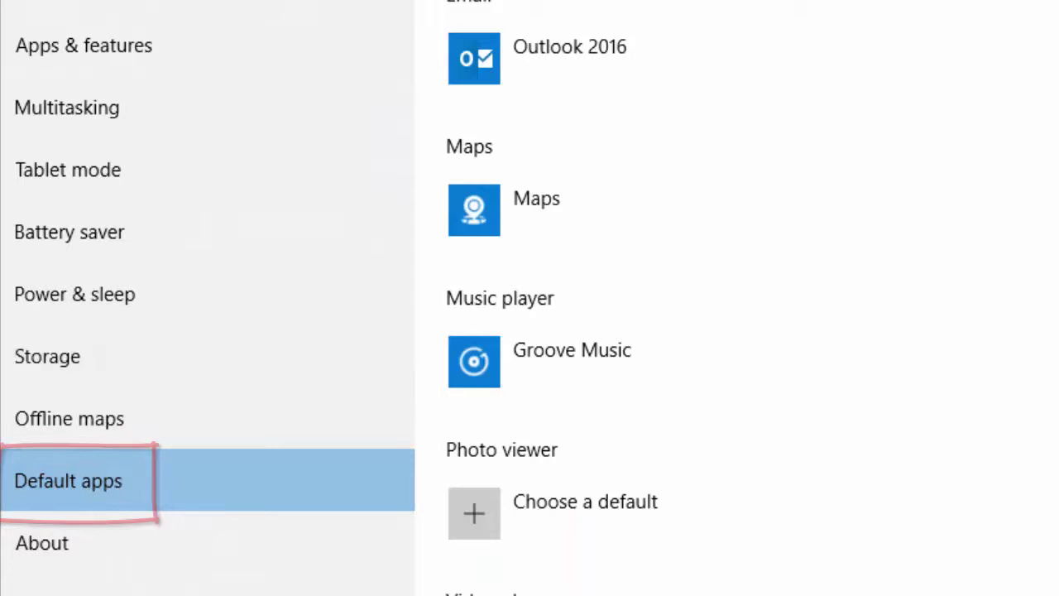
{"action": "scroll", "coordinate": [737, 298], "scroll_direction": "down", "scroll_amount": 5}
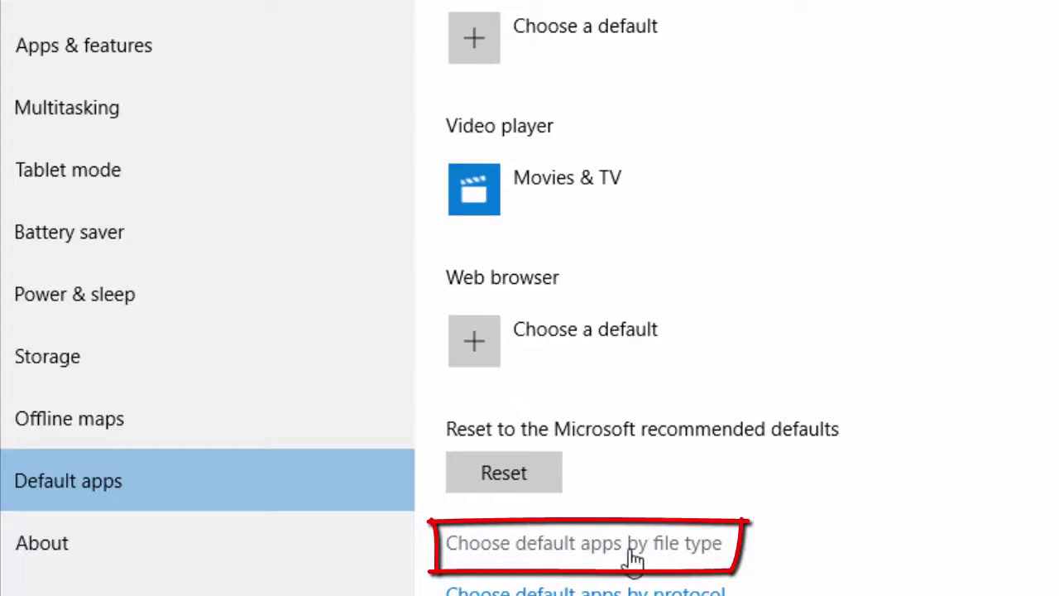
Step: In the defaults by file type, switch .pdf from Microsoft Edge to Adobe Reader
{"action": "left_click", "coordinate": [589, 556]}
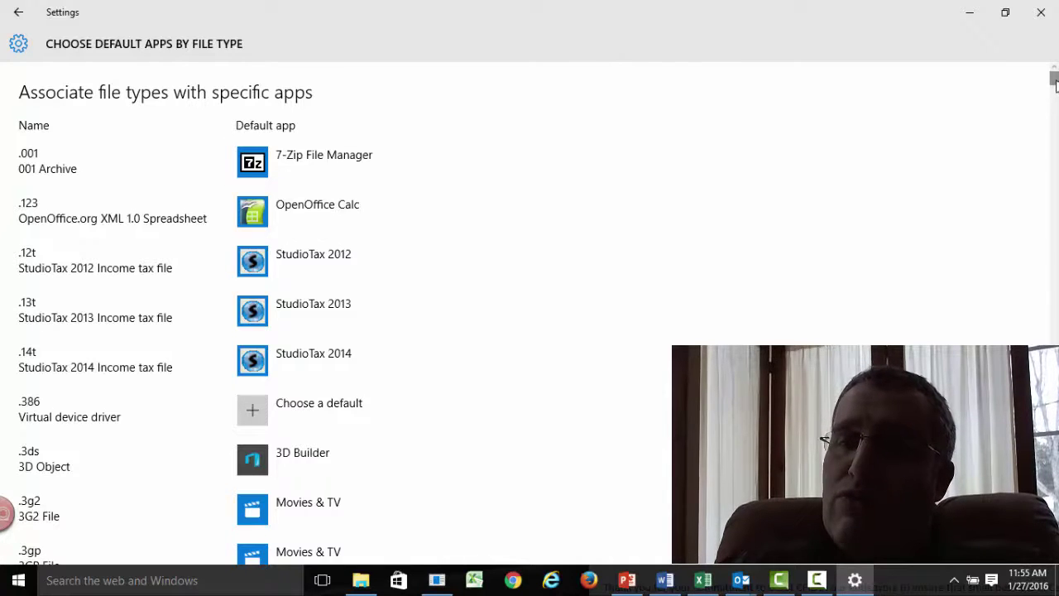
{"action": "scroll", "coordinate": [530, 314], "scroll_direction": "down", "scroll_amount": 20}
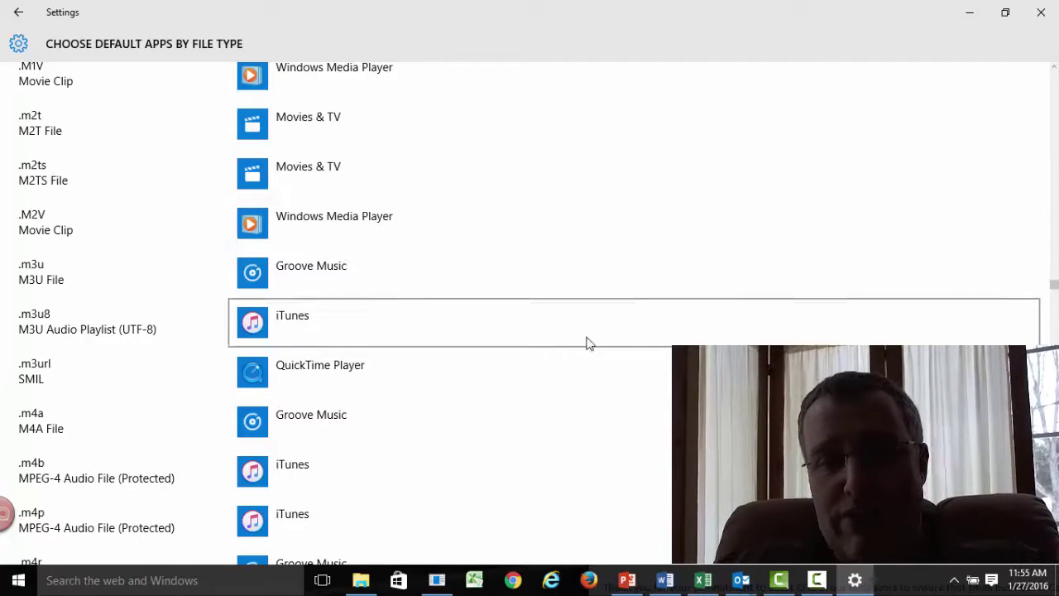
{"action": "left_click_drag", "start_coordinate": [1049, 291], "coordinate": [1054, 353]}
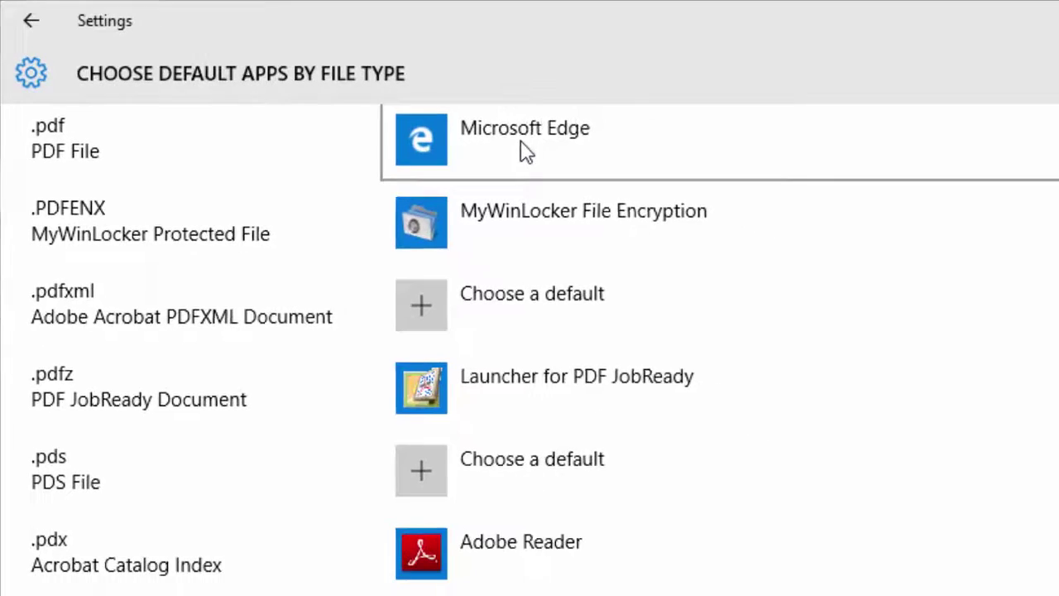
{"action": "left_click", "coordinate": [459, 128]}
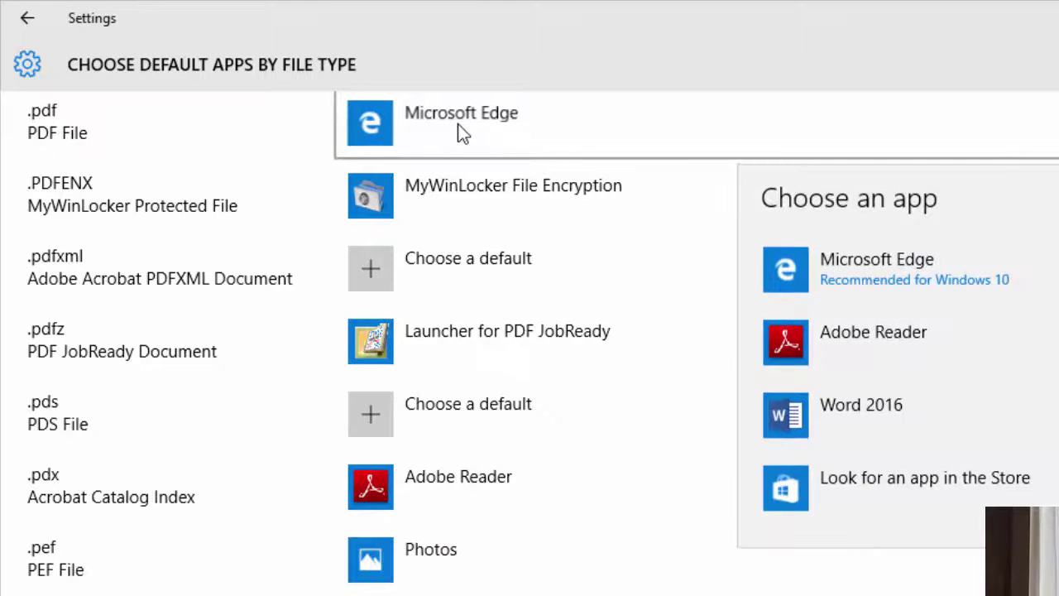
{"action": "left_click", "coordinate": [819, 331]}
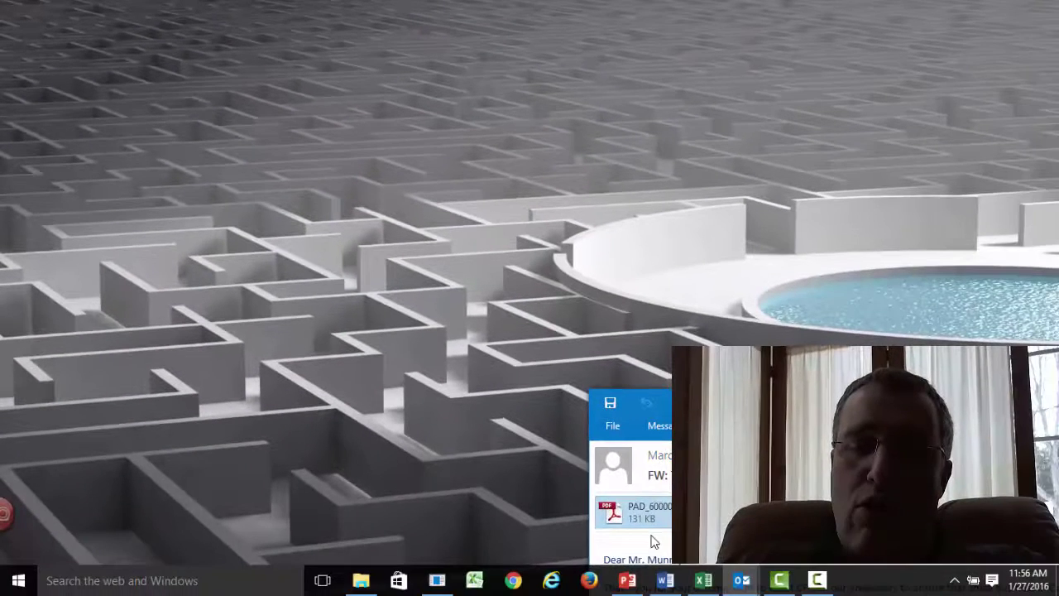
Step: Reopen the attachment in Adobe Reader and place a Fill & Sign checkmark on the Pre-Authorized Debit box
{"action": "double_click", "coordinate": [653, 515]}
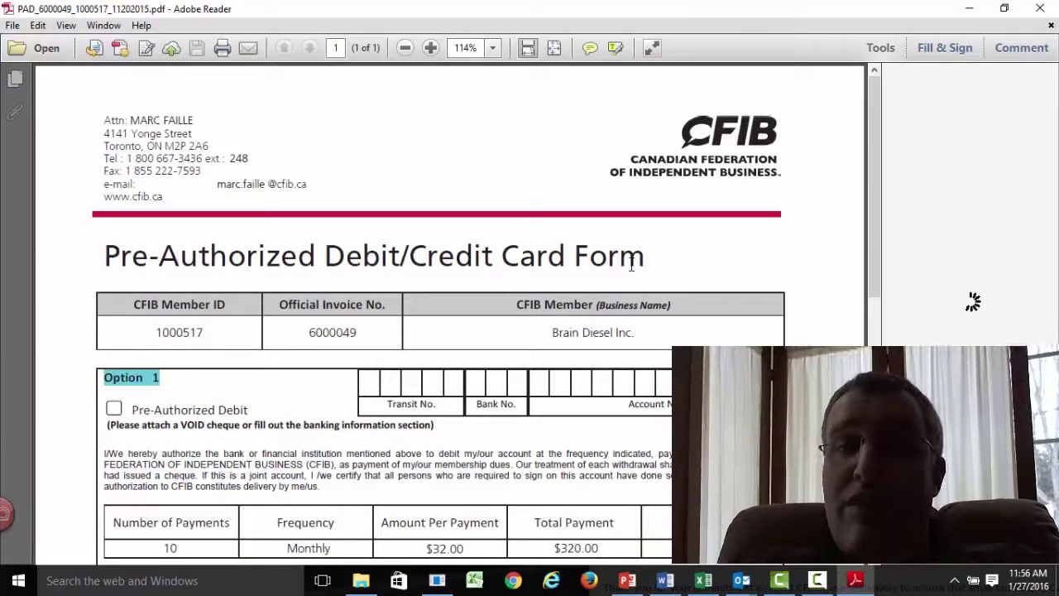
{"action": "left_click", "coordinate": [948, 48]}
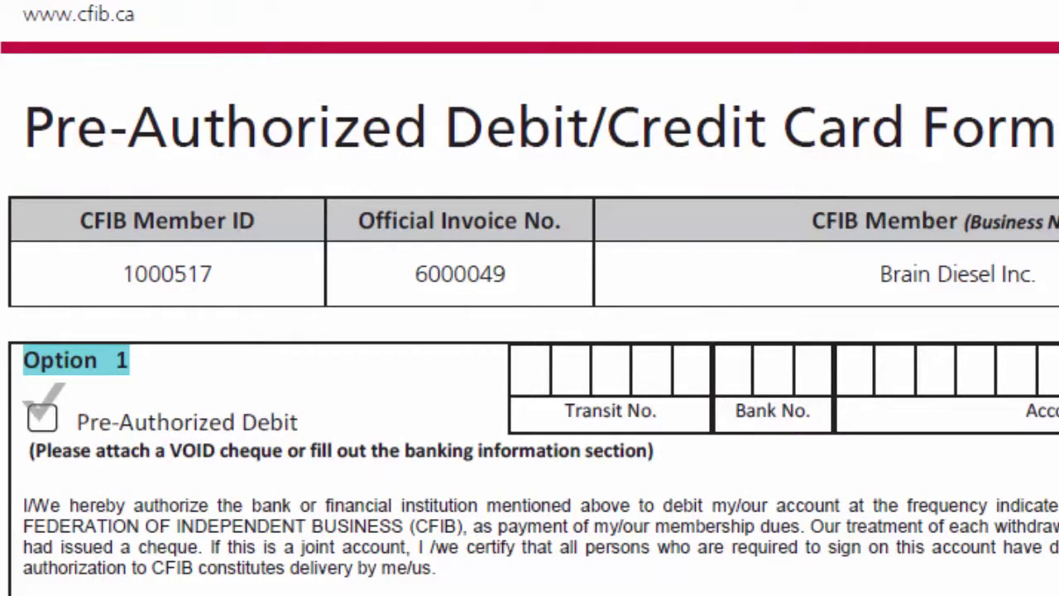
{"action": "left_click", "coordinate": [41, 419]}
{"action": "left_click_drag", "start_coordinate": [41, 419], "coordinate": [748, 338]}
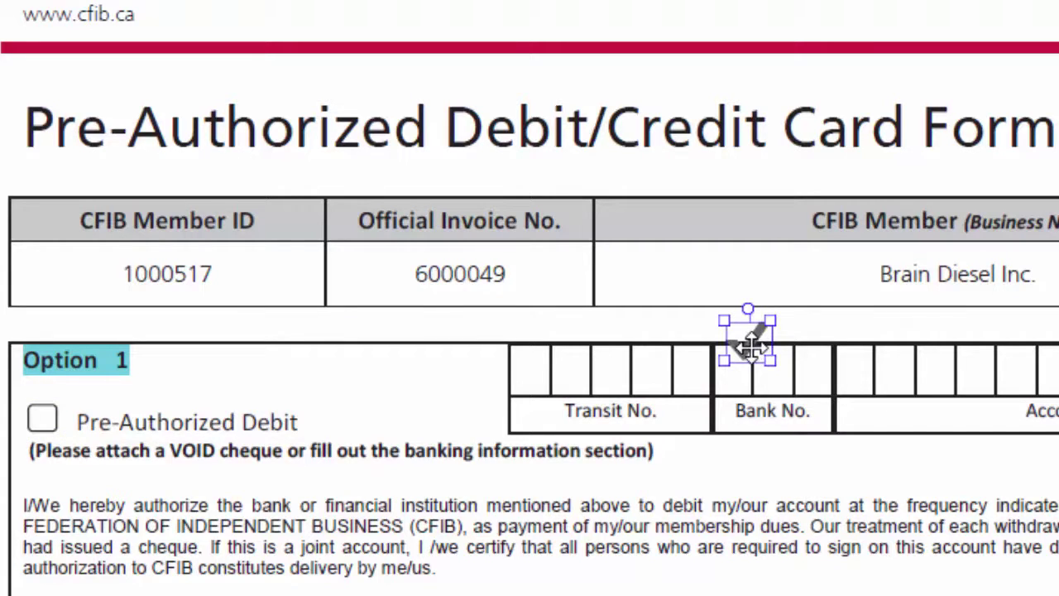
{"action": "left_click_drag", "start_coordinate": [188, 411], "coordinate": [41, 414]}
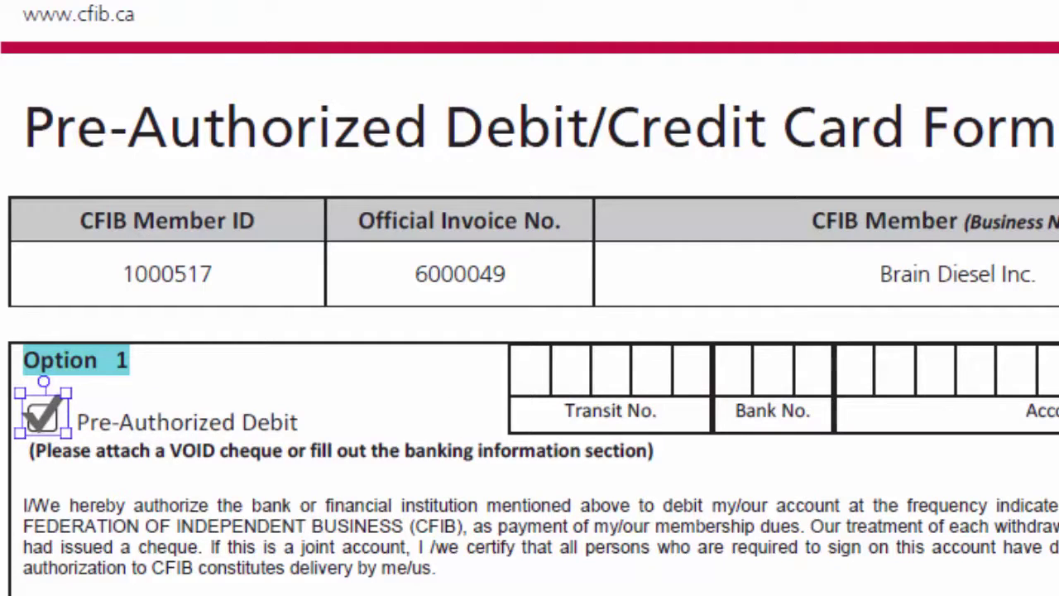
{"action": "key", "text": "Escape"}
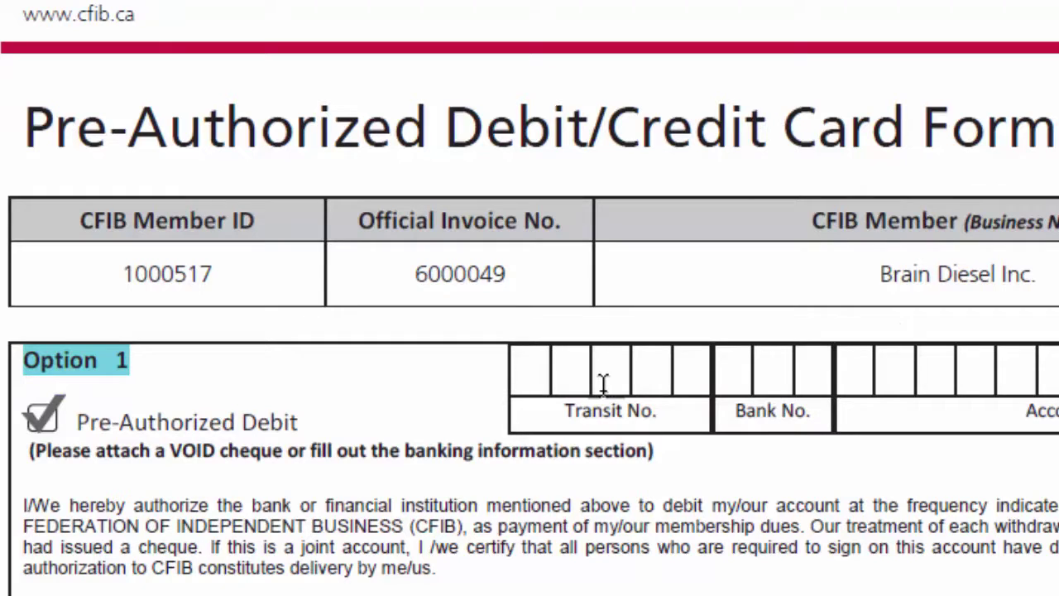
Step: Enter 01234 as the Transit No., shrink its font, and move it into the boxes
{"action": "type", "text": "01234"}
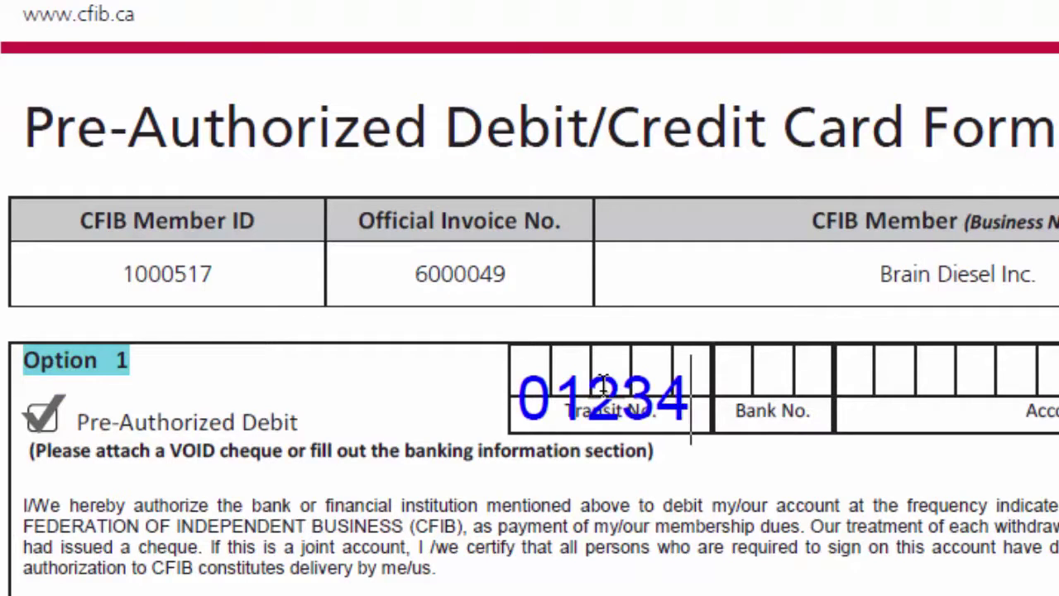
{"action": "left_click_drag", "start_coordinate": [692, 426], "coordinate": [519, 378]}
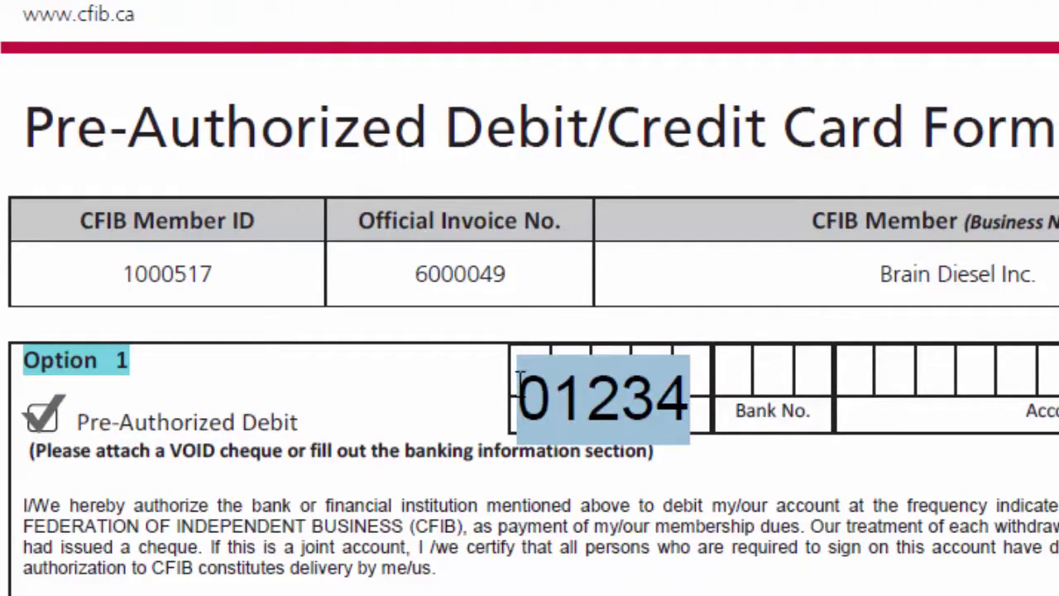
{"action": "key", "text": "ctrl+bracketleft"}
{"action": "key", "text": "ctrl+bracketleft"}
{"action": "key", "text": "ctrl+bracketleft"}
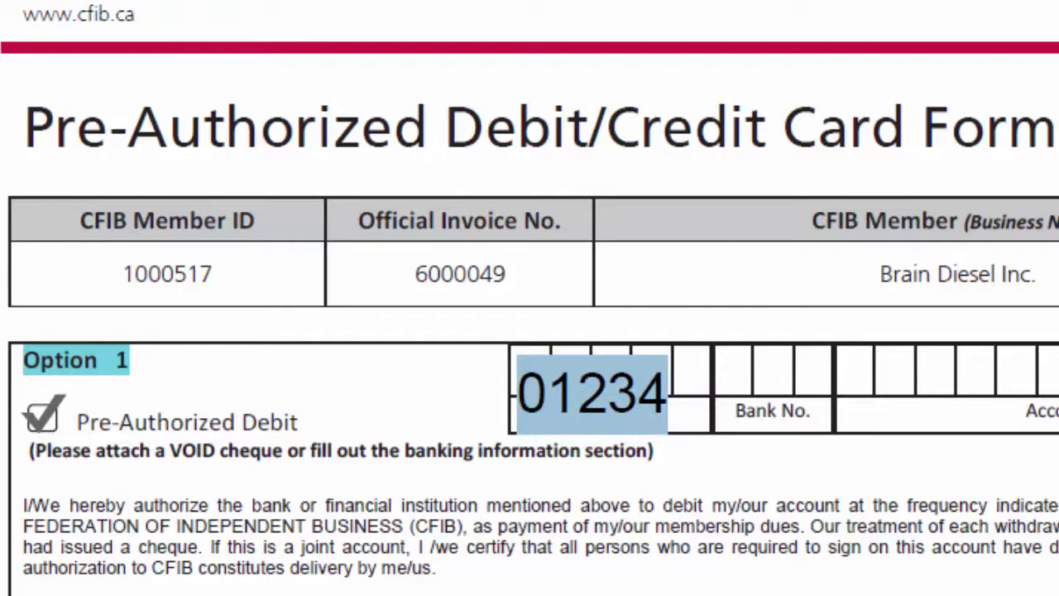
{"action": "left_click", "coordinate": [636, 473]}
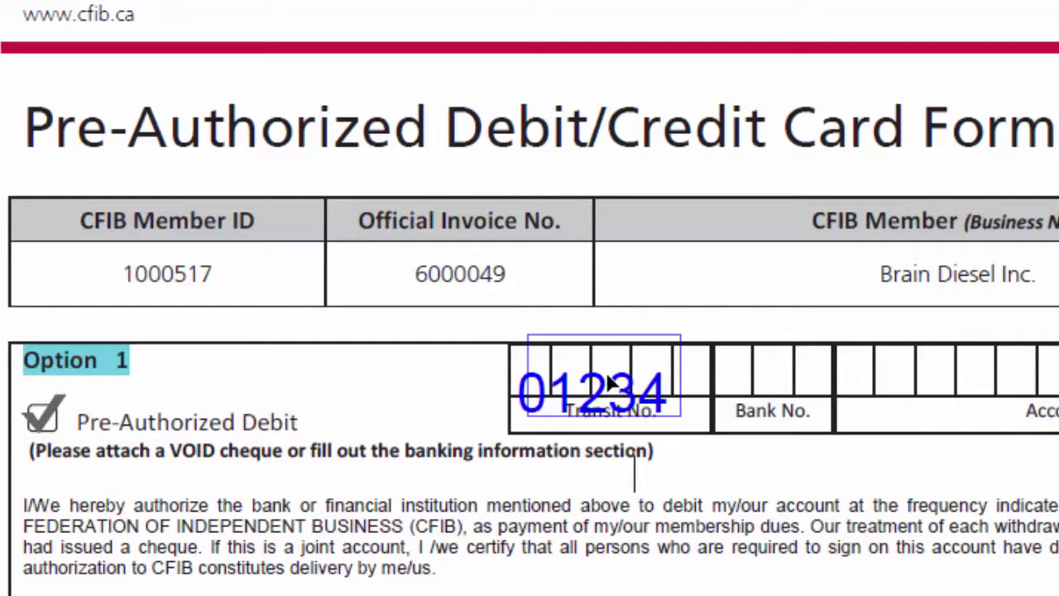
{"action": "left_click_drag", "start_coordinate": [605, 377], "coordinate": [604, 388]}
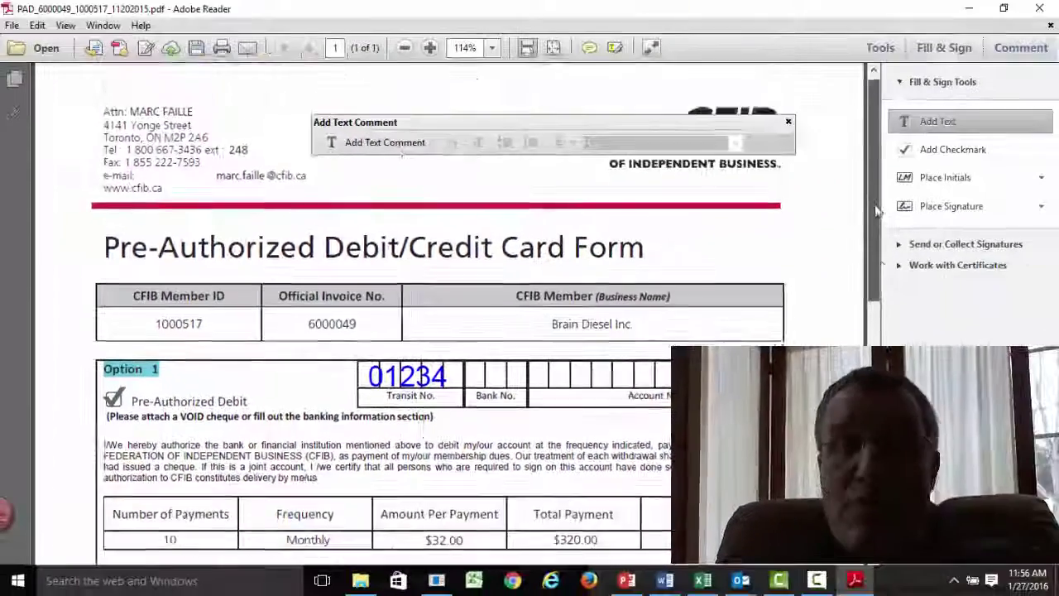
{"action": "scroll", "coordinate": [873, 215], "scroll_direction": "down", "scroll_amount": 2}
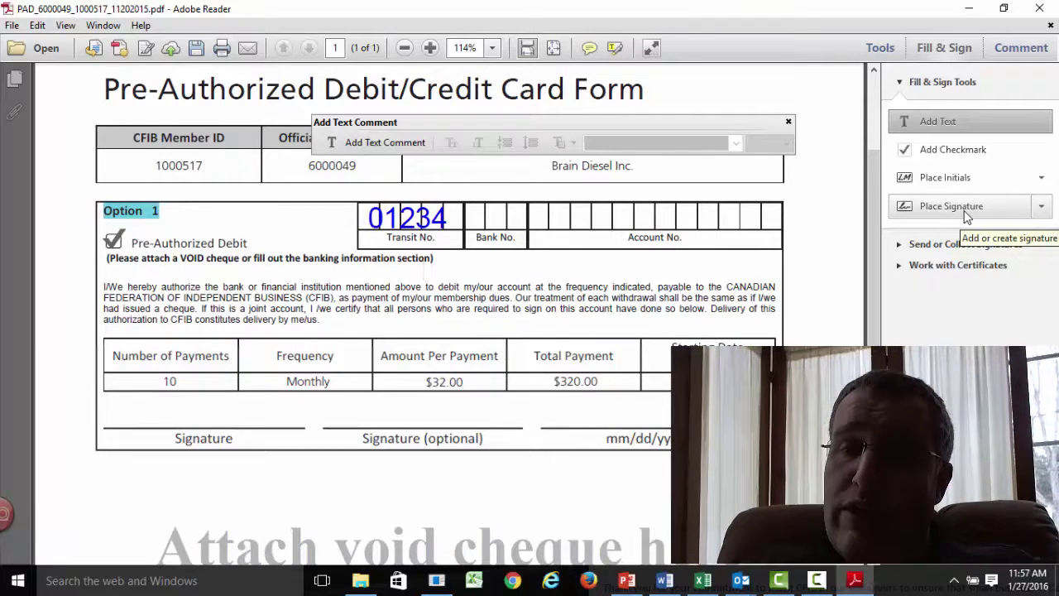
Step: Close the debit form in Adobe Reader, choosing No to discard the changes
{"action": "left_click", "coordinate": [965, 209]}
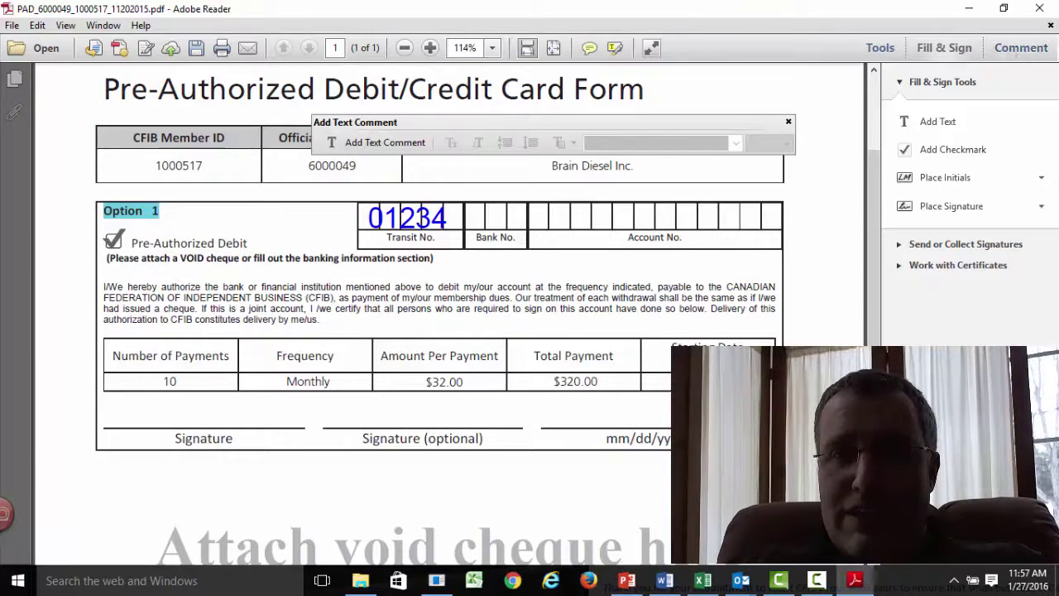
{"action": "left_click", "coordinate": [1044, 13]}
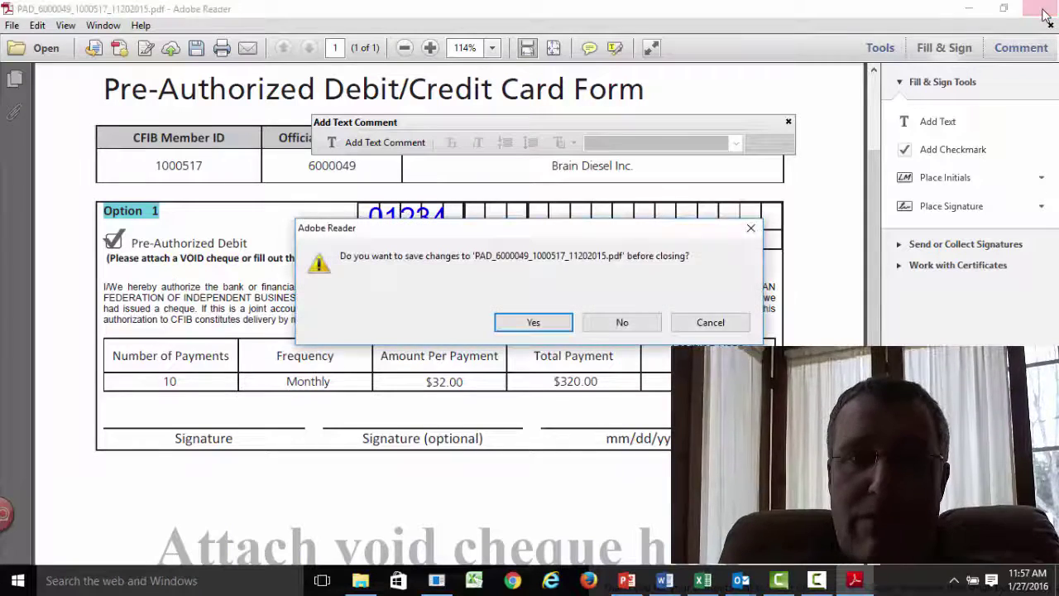
{"action": "left_click", "coordinate": [639, 325]}
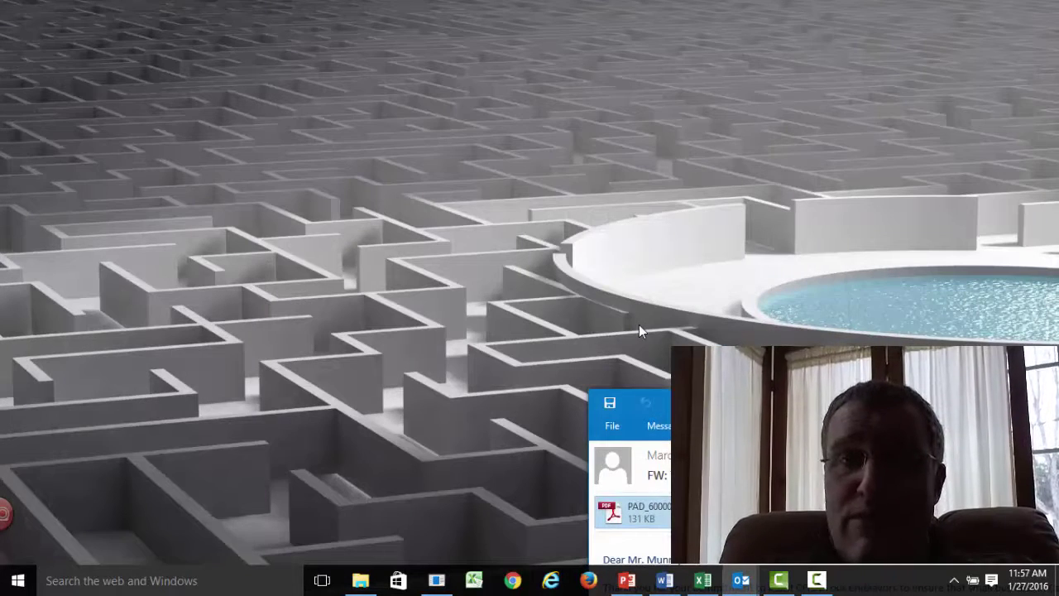